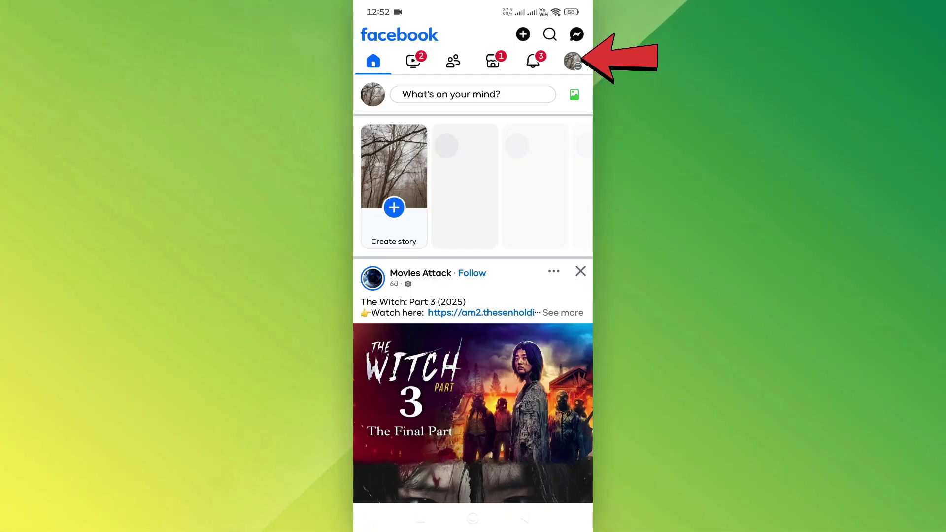
# - Open the Nature private group from the menu's Groups section
pyautogui.click(573, 61)
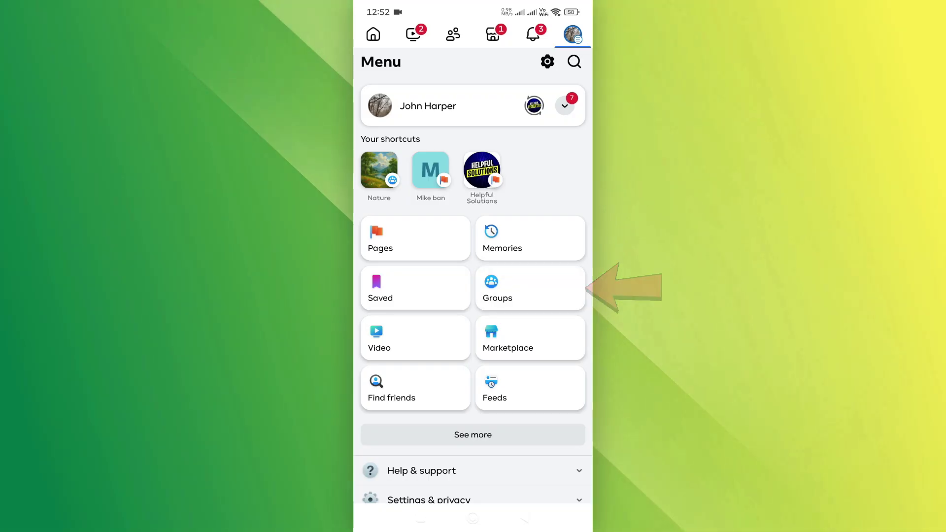
pyautogui.click(530, 289)
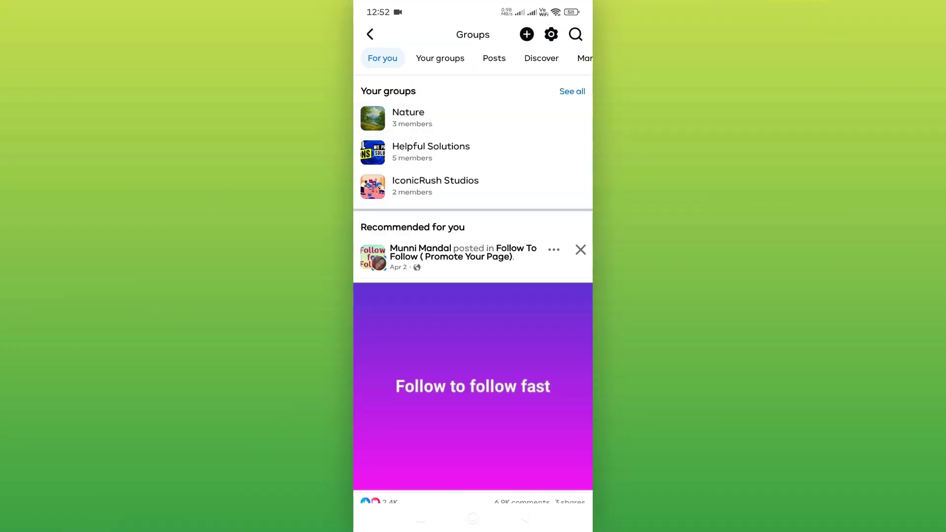
pyautogui.click(408, 112)
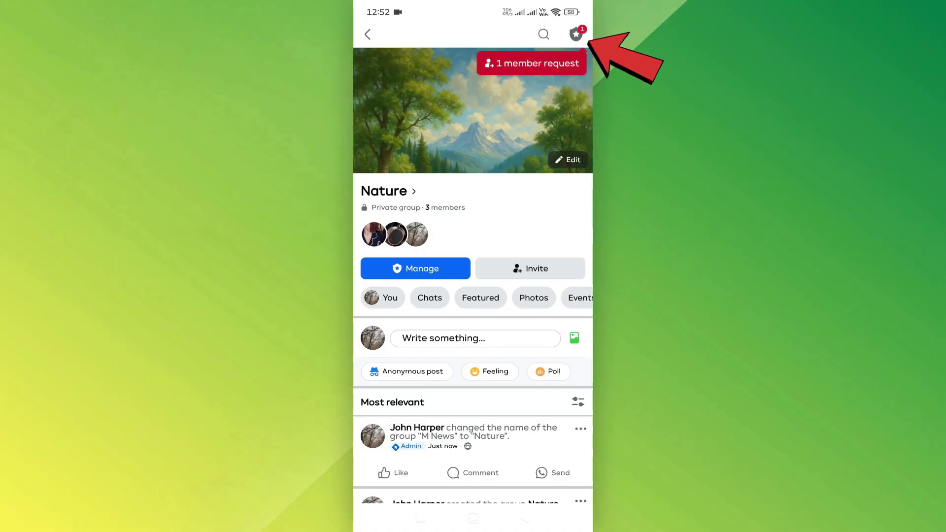
# - Open Group settings for Nature from the admin Manage group tools
pyautogui.click(575, 34)
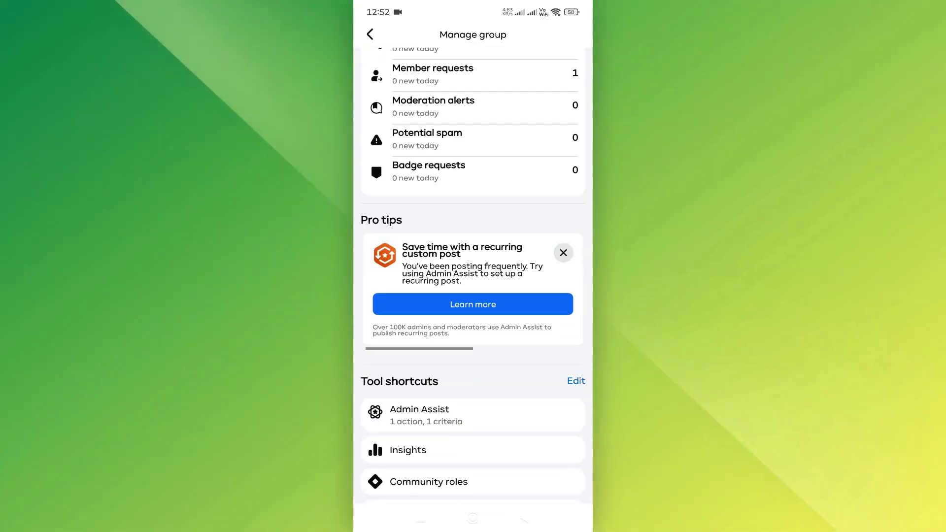
pyautogui.scroll(-5, 473, 295)
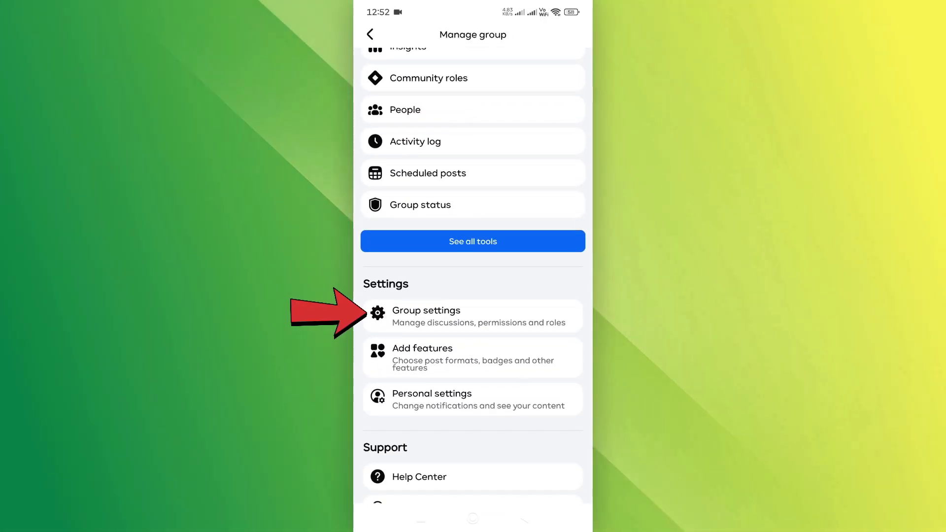
pyautogui.click(426, 316)
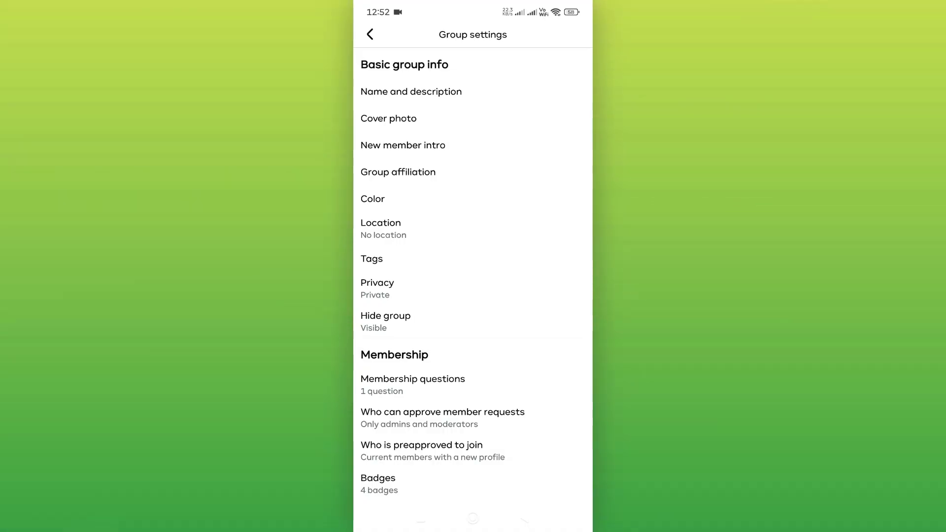
pyautogui.scroll(-5, 473, 295)
pyautogui.scroll(-2, 473, 296)
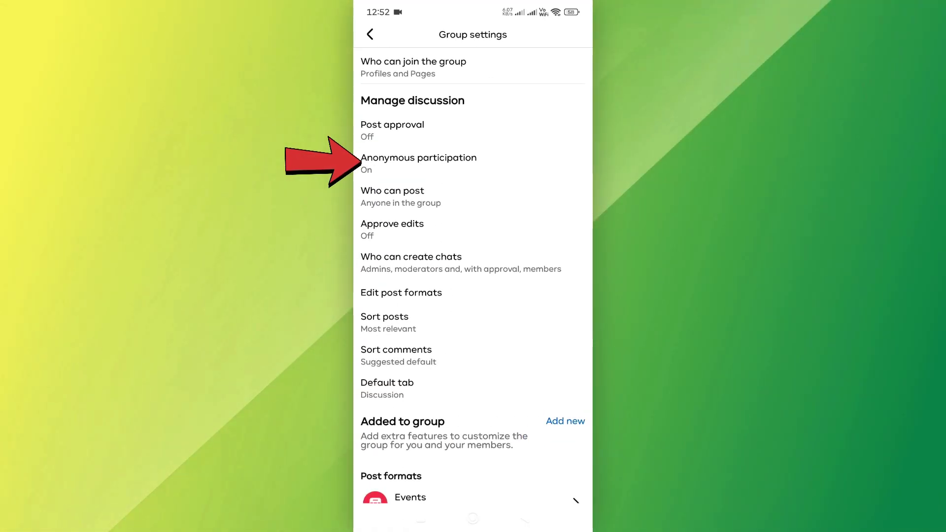
# - Confirm Anonymous participation is On, cancel, and return to the Nature group page
pyautogui.click(418, 162)
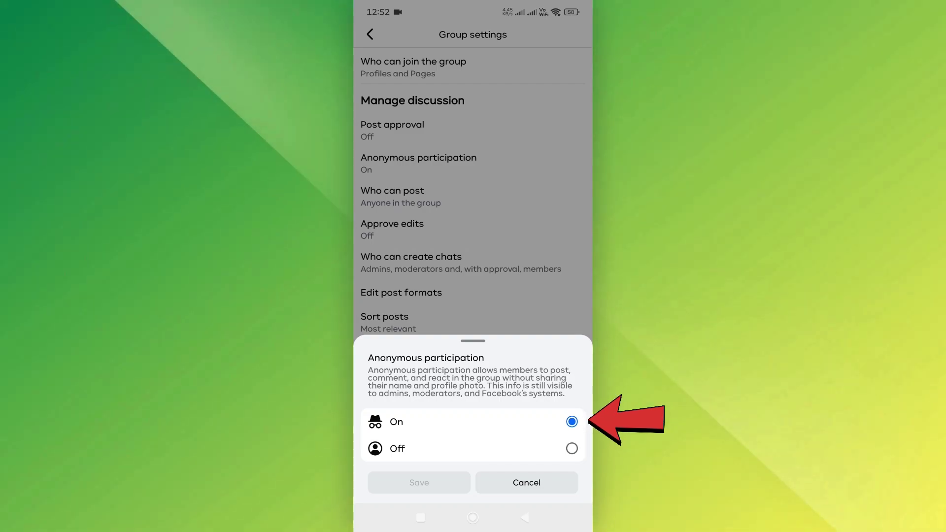
pyautogui.click(526, 482)
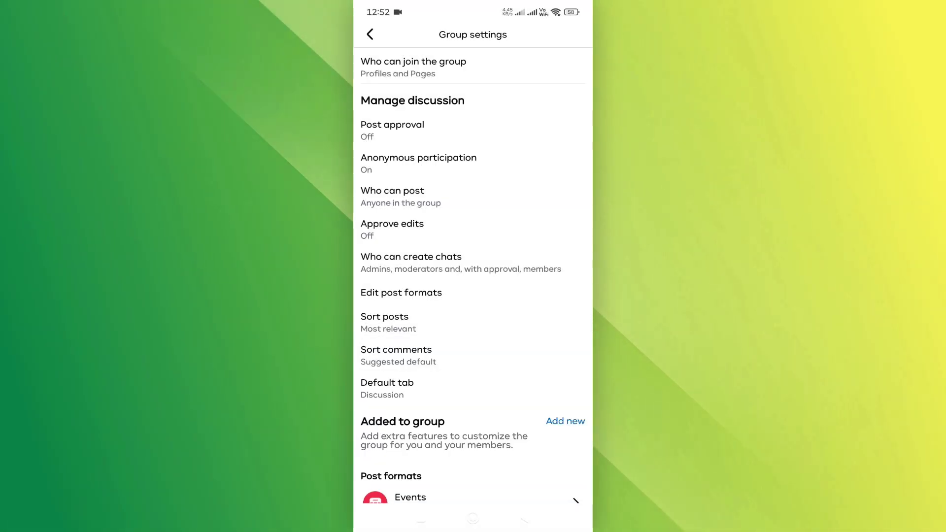
pyautogui.click(369, 34)
pyautogui.click(370, 34)
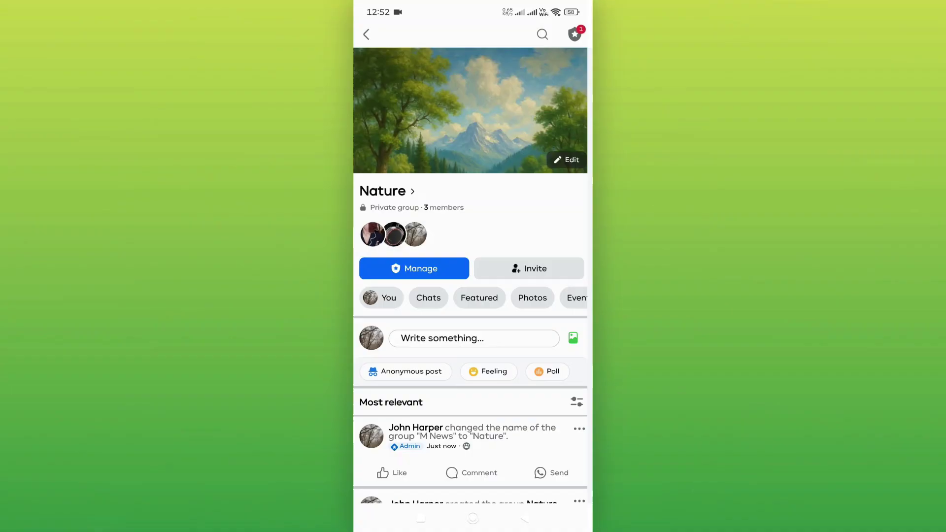
pyautogui.scroll(-10, 473, 296)
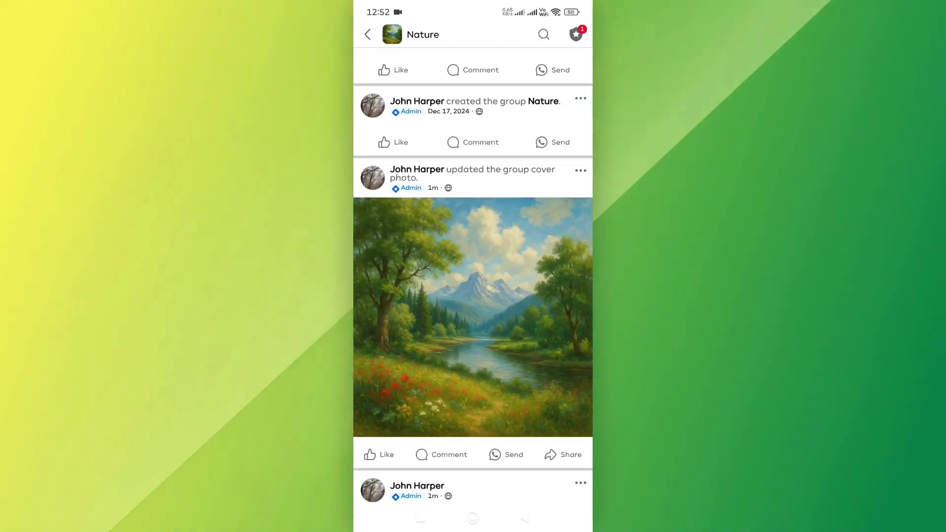